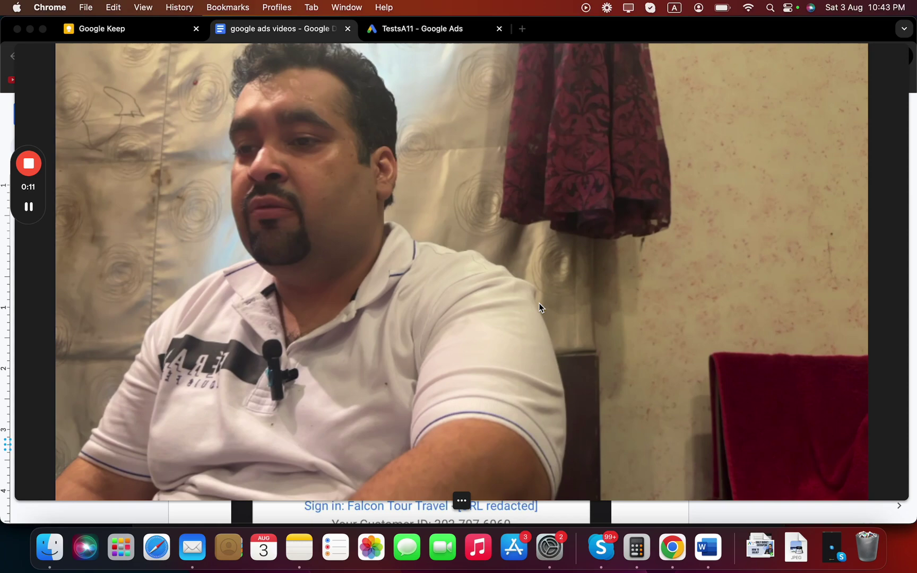
- Shrink the webcam bubble and move it off the Google Docs page
{"action": "left_click", "coordinate": [450, 501]}
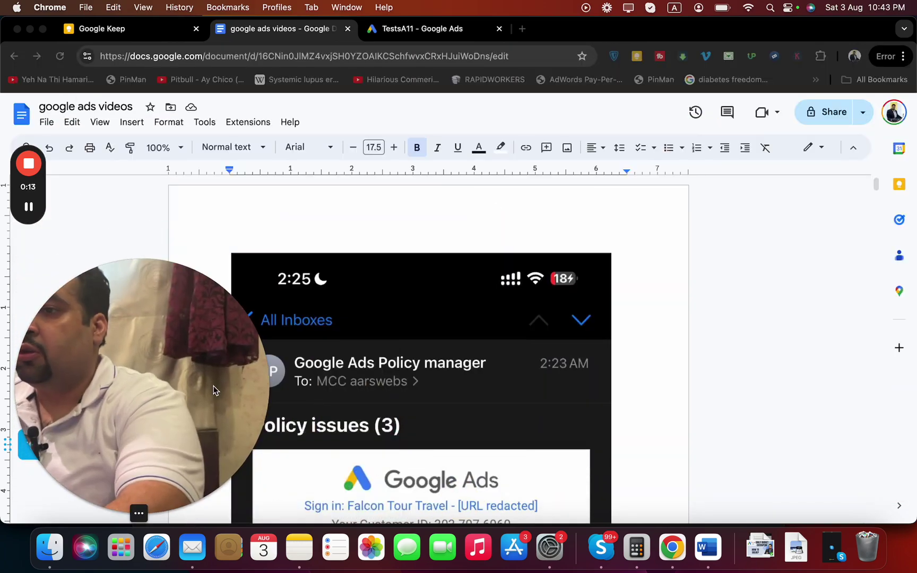
{"action": "left_click_drag", "start_coordinate": [213, 390], "coordinate": [586, 126]}
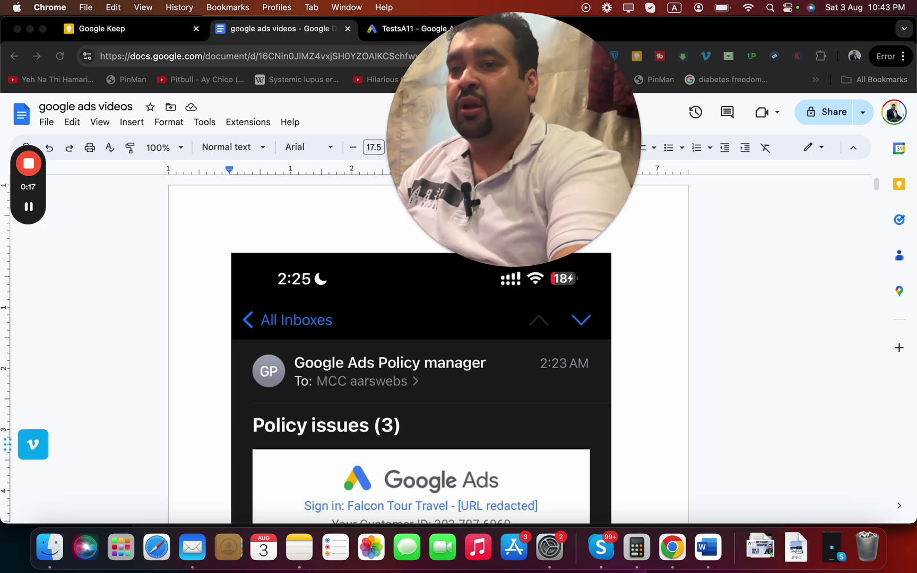
{"action": "left_click", "coordinate": [876, 184]}
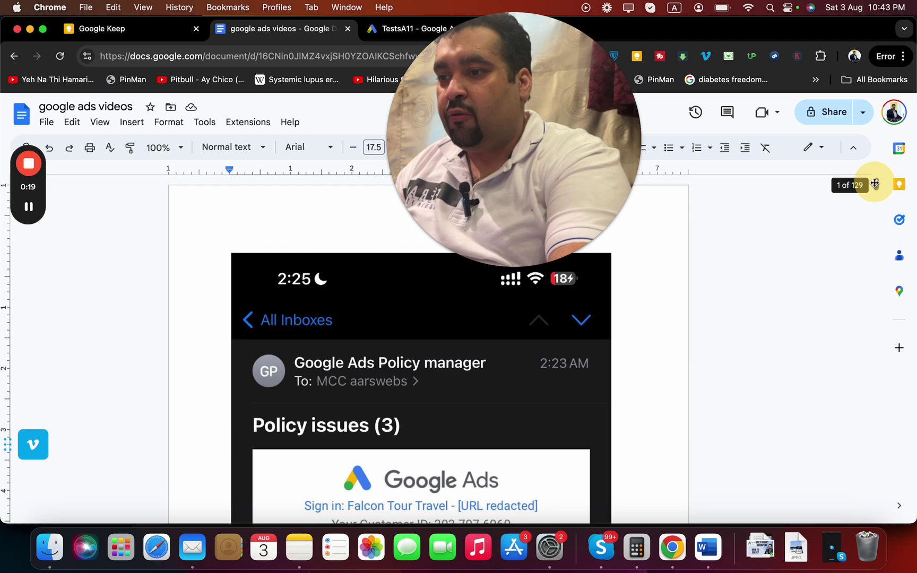
{"action": "left_click_drag", "start_coordinate": [875, 184], "coordinate": [875, 186]}
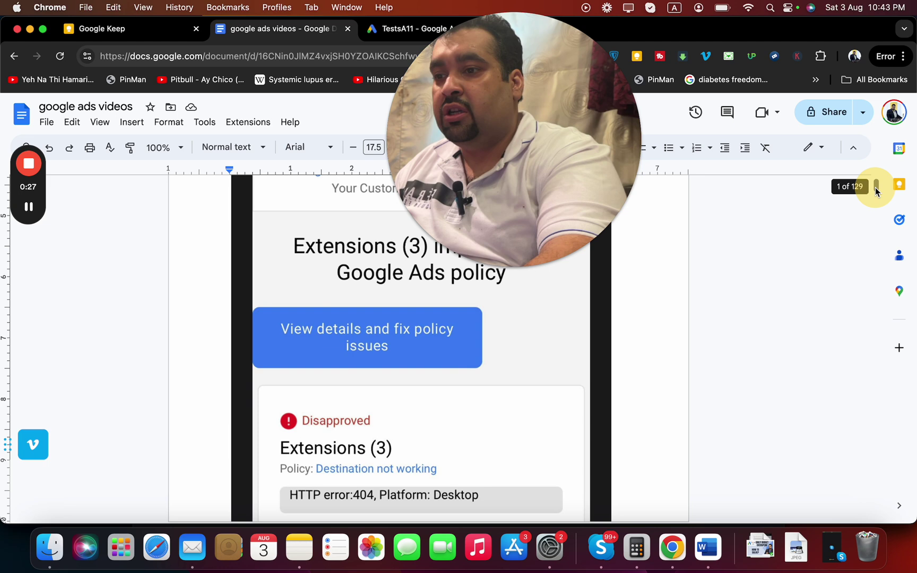
- Scroll to the HTTP error 404 box and switch to the TestsA11 Google Ads tab
{"action": "scroll", "coordinate": [876, 191], "scroll_direction": "down", "scroll_amount": 4}
{"action": "scroll", "coordinate": [876, 191], "scroll_direction": "up", "scroll_amount": 3}
{"action": "scroll", "coordinate": [876, 191], "scroll_direction": "up", "scroll_amount": 3}
{"action": "scroll", "coordinate": [876, 191], "scroll_direction": "down", "scroll_amount": 3}
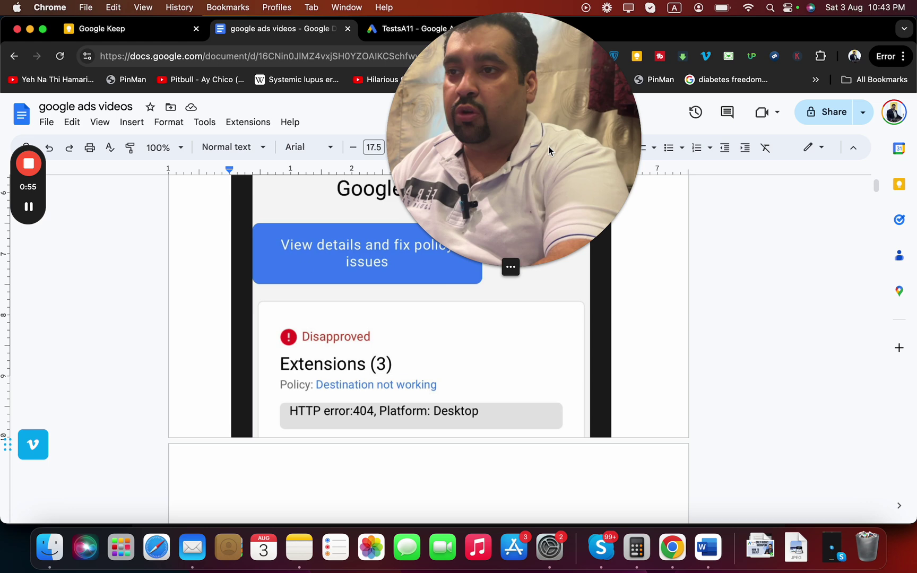
{"action": "left_click_drag", "start_coordinate": [548, 145], "coordinate": [759, 129]}
{"action": "left_click", "coordinate": [411, 28]}
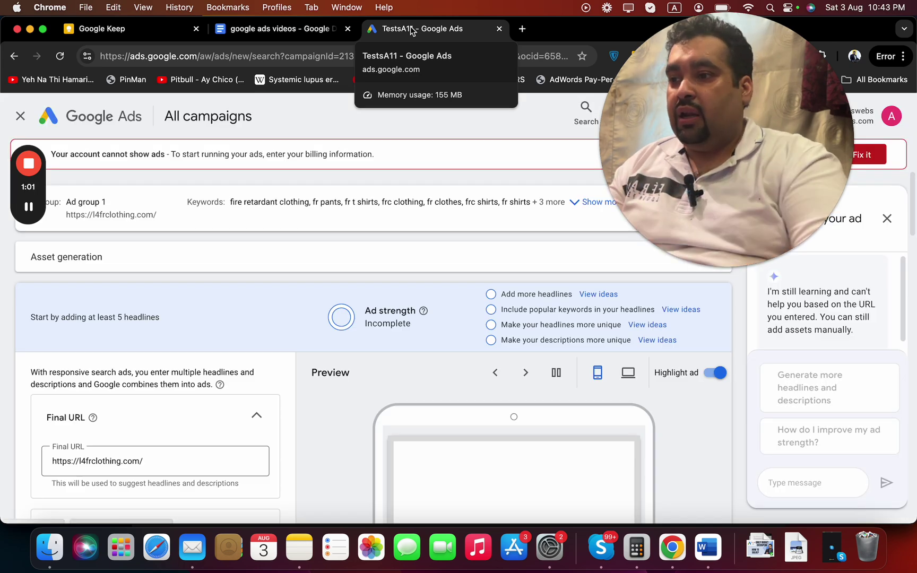
{"action": "left_click", "coordinate": [80, 461]}
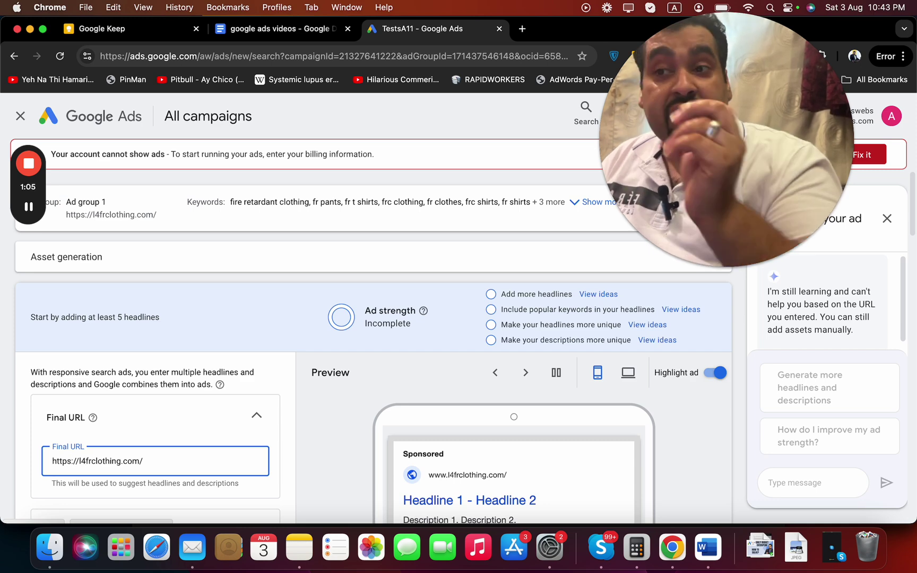
{"action": "key", "text": "Left"}
{"action": "key", "text": "Left"}
{"action": "key", "text": "Left"}
{"action": "key", "text": "BackSpace"}
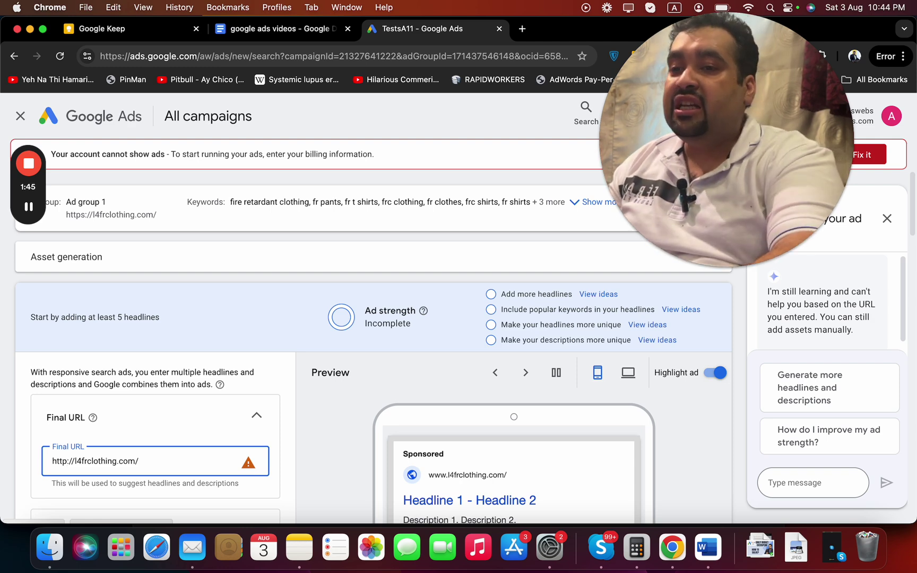
{"action": "left_click_drag", "start_coordinate": [661, 80], "coordinate": [524, 65]}
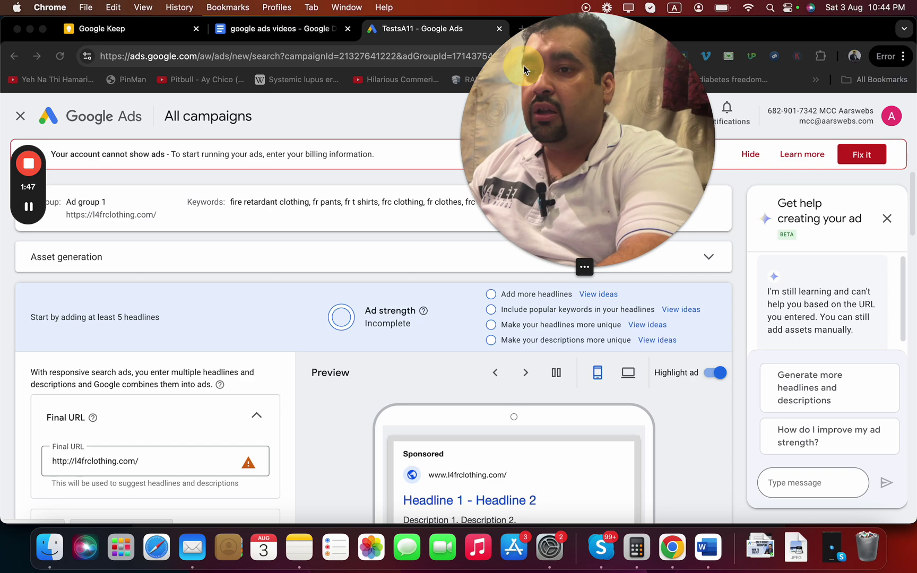
{"action": "left_click_drag", "start_coordinate": [911, 210], "coordinate": [887, 244]}
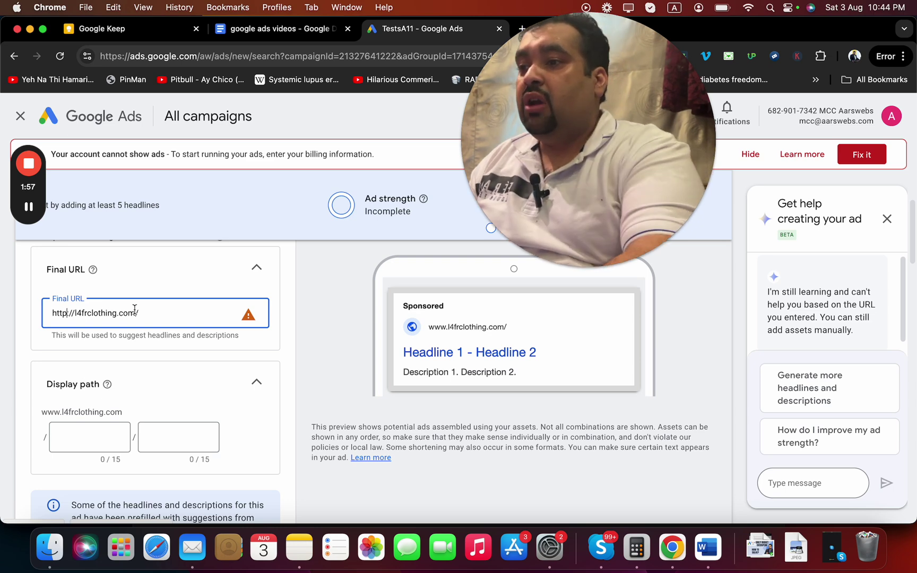
{"action": "left_click", "coordinate": [139, 314]}
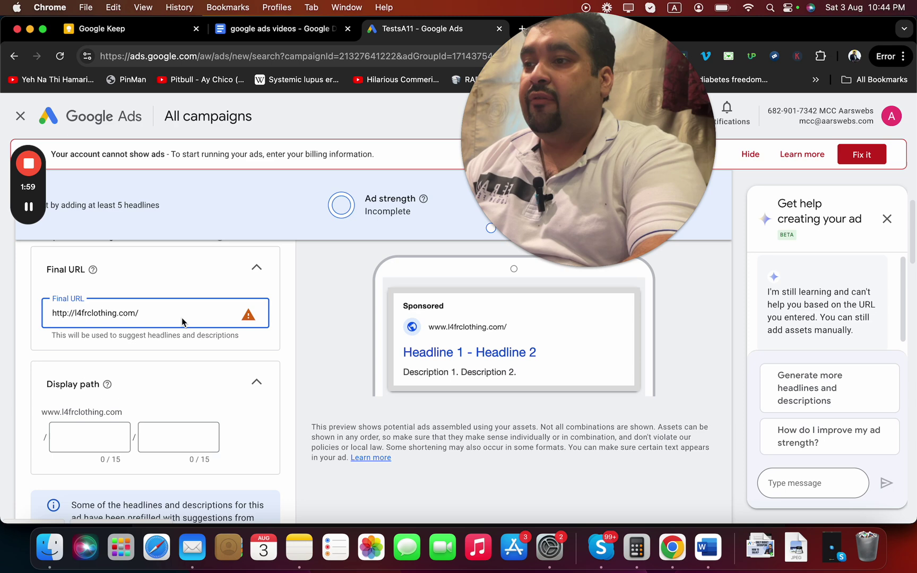
{"action": "type", "text": "a"}
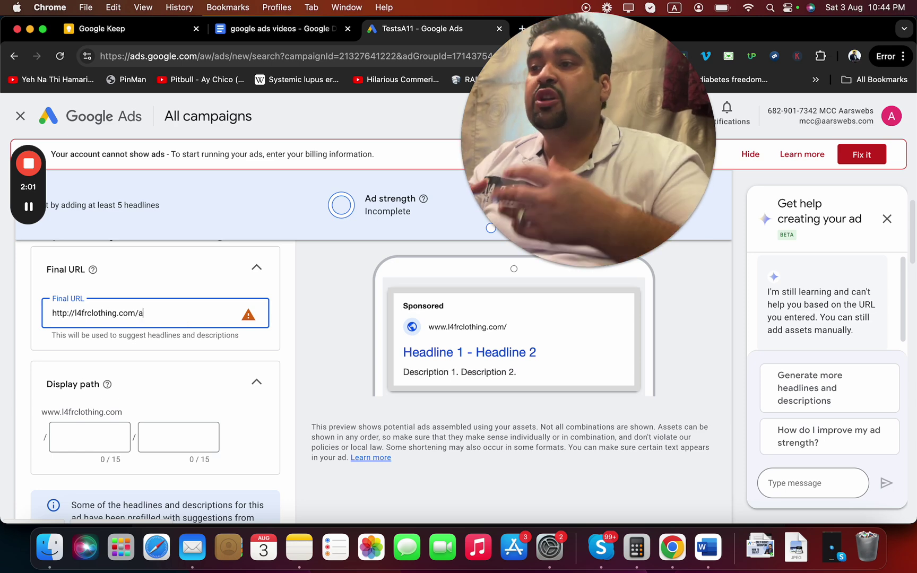
{"action": "left_click", "coordinate": [67, 314]}
{"action": "type", "text": "s"}
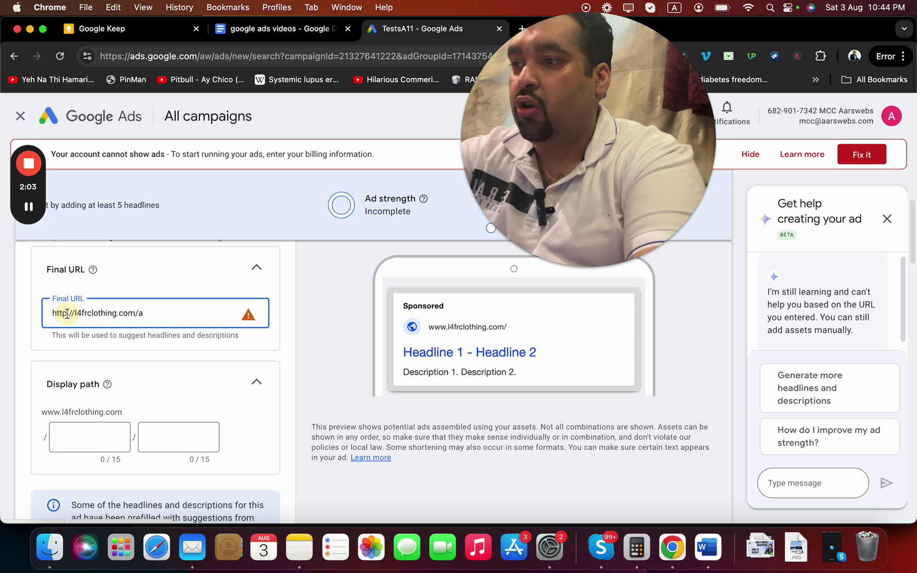
{"action": "left_click", "coordinate": [102, 308]}
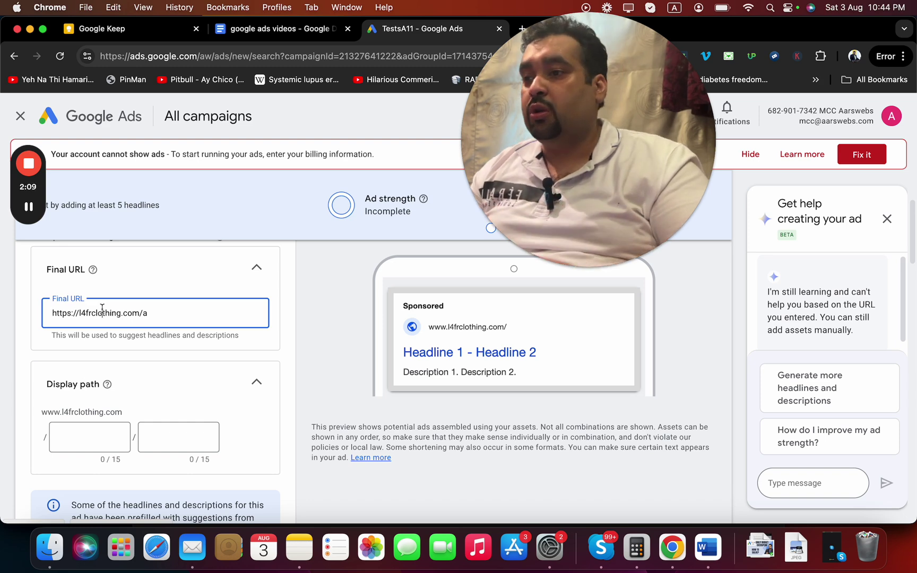
{"action": "left_click", "coordinate": [153, 313]}
{"action": "key", "text": "BackSpace"}
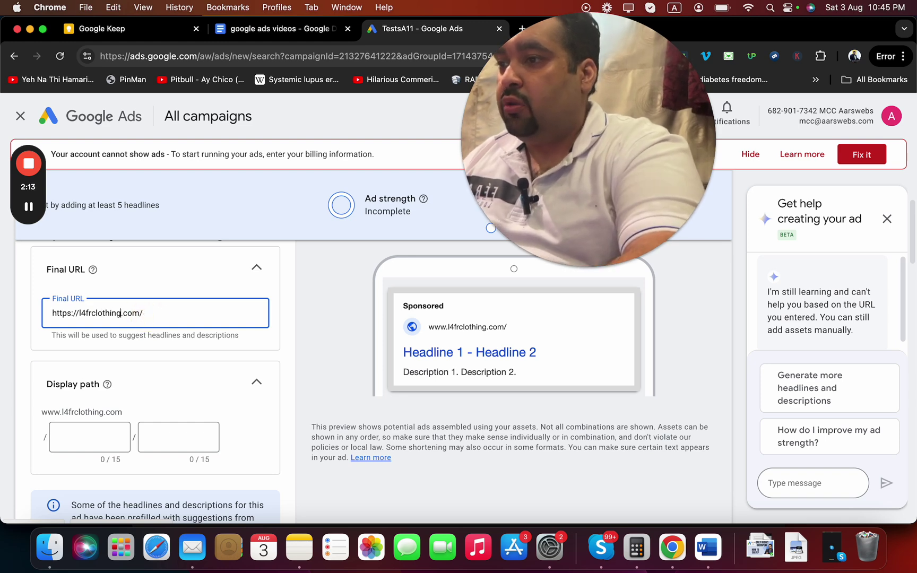
{"action": "left_click", "coordinate": [89, 313]}
{"action": "type", "text": "f"}
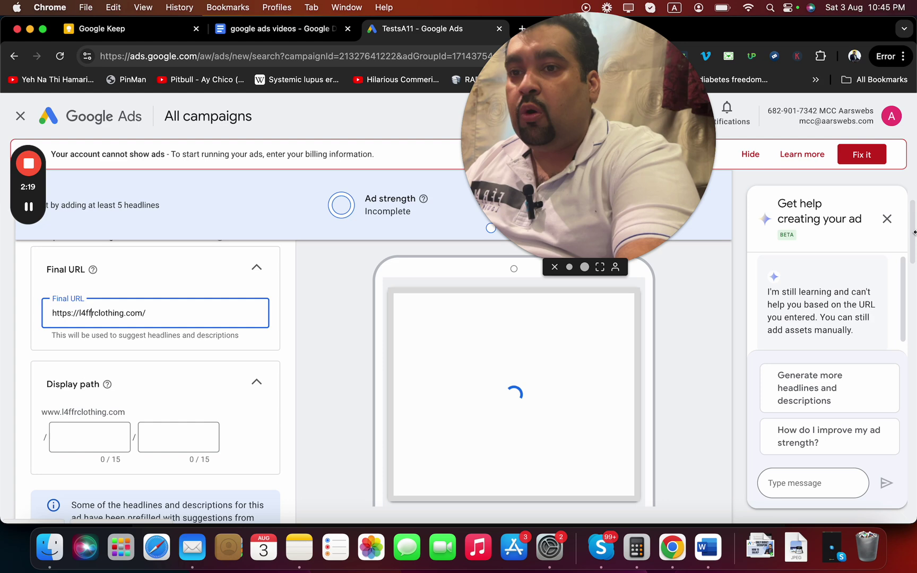
{"action": "mouse_move", "coordinate": [912, 241]}
{"action": "left_mouse_down"}
{"action": "mouse_move", "coordinate": [912, 395]}
{"action": "mouse_move", "coordinate": [912, 226]}
{"action": "left_mouse_up"}
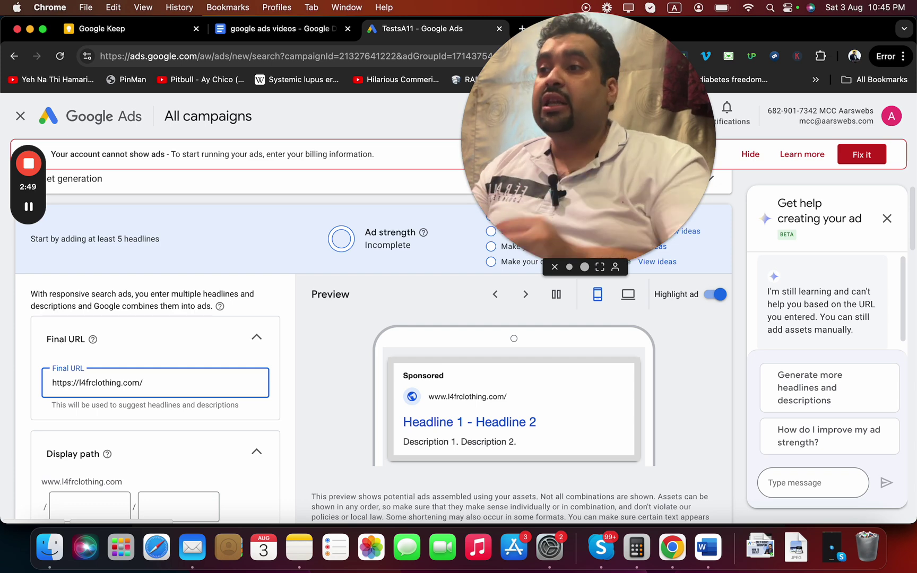
{"action": "left_click", "coordinate": [306, 36]}
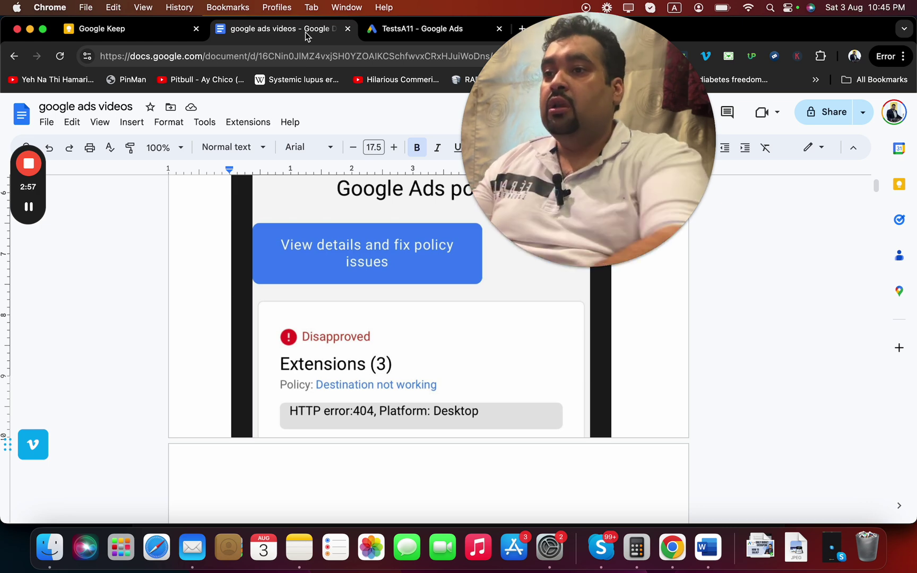
{"action": "left_click", "coordinate": [423, 29]}
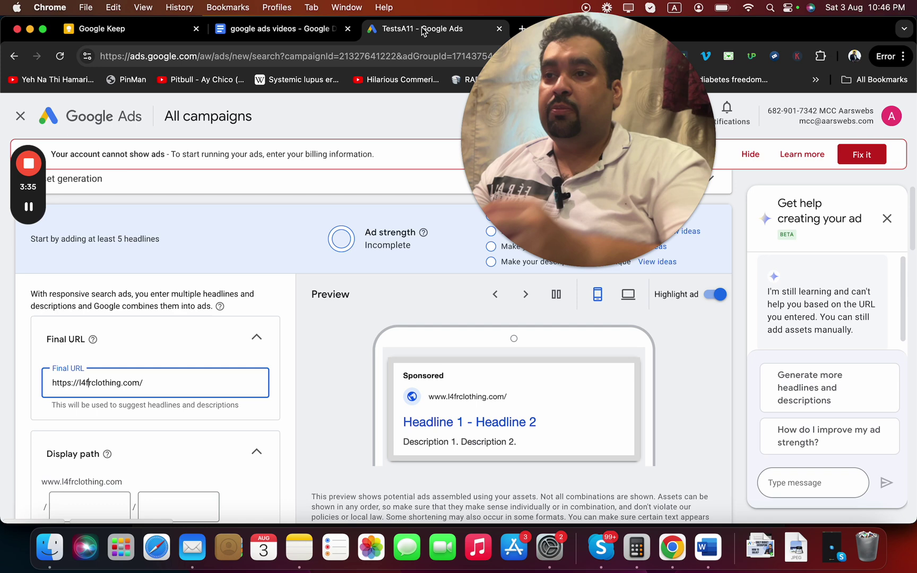
- Move the webcam bubble lower on the screen
{"action": "left_click_drag", "start_coordinate": [561, 105], "coordinate": [636, 214]}
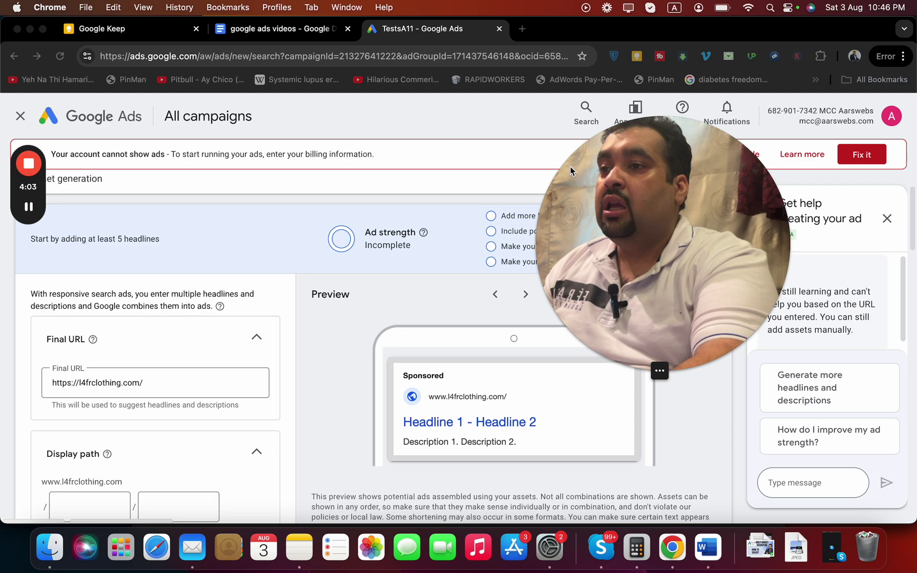
{"action": "left_click", "coordinate": [311, 31]}
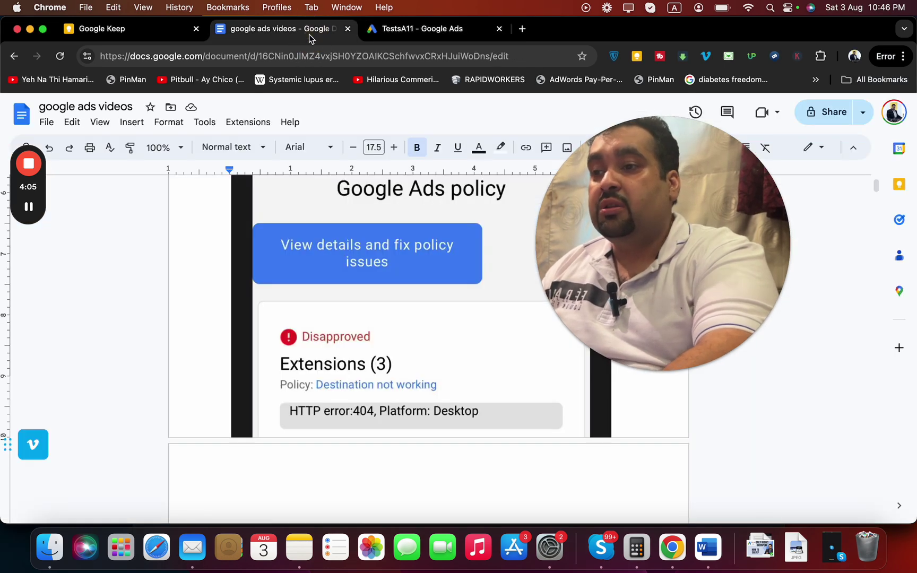